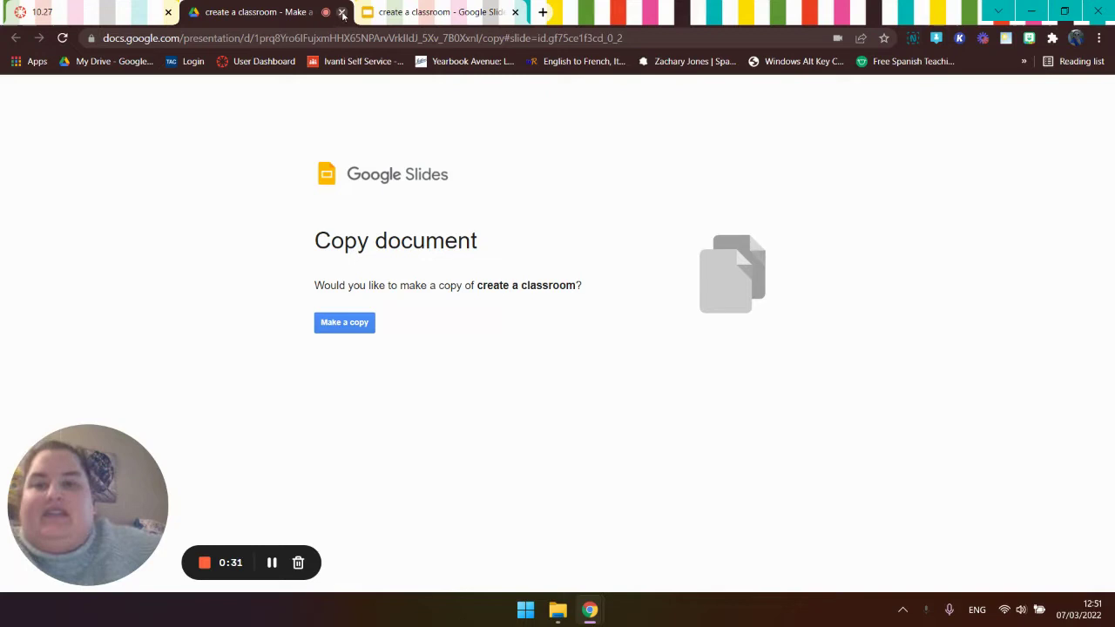
Close the 'create a classroom - Make a copy' tab to return to the Canvas 10.27 assignment
click(342, 12)
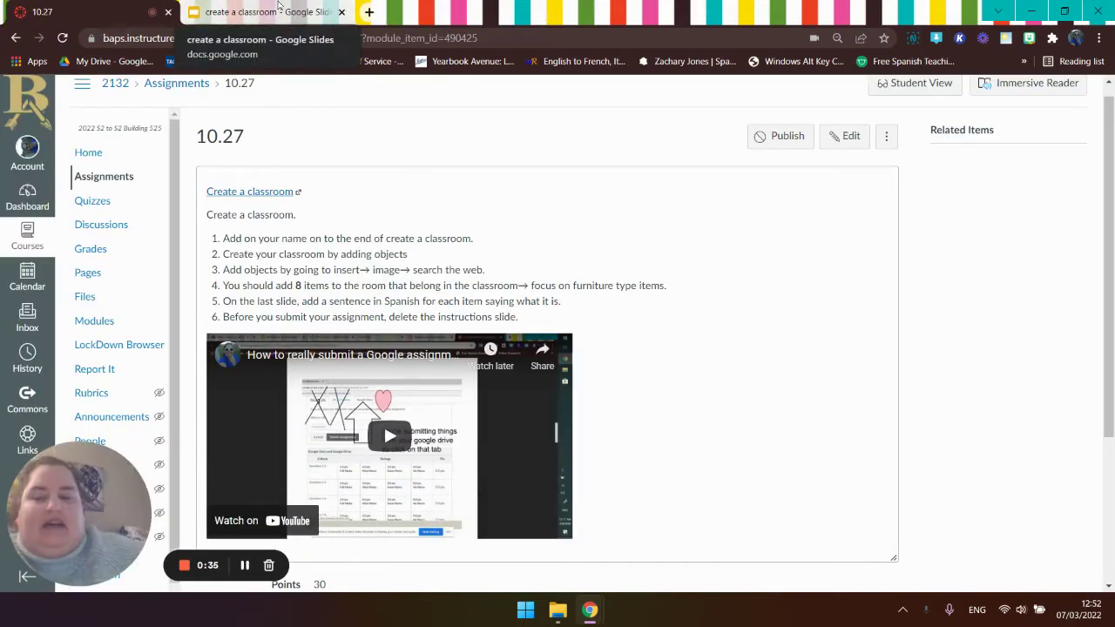
In the Slides tab, append the teacher's name to the 'create a classroom' presentation title
click(279, 5)
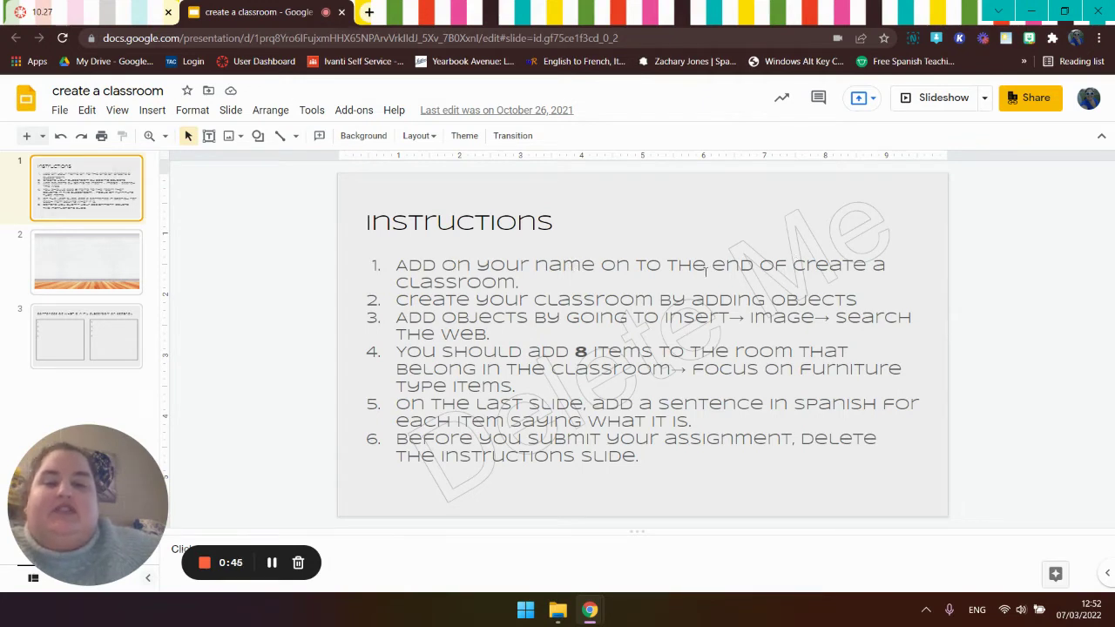
click(165, 91)
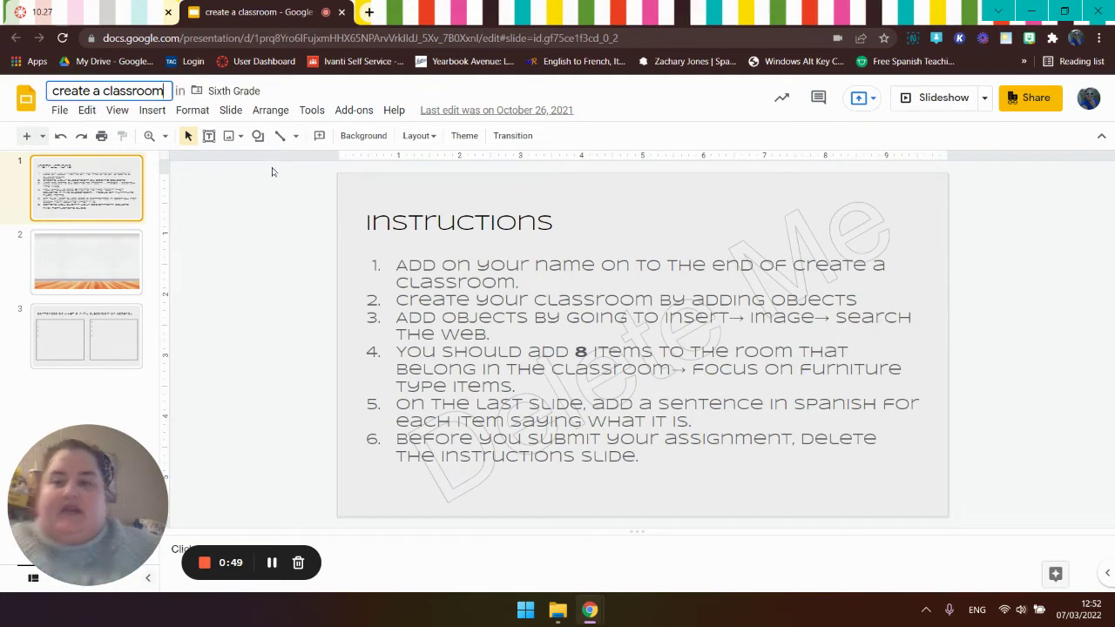
text(ms. vance)
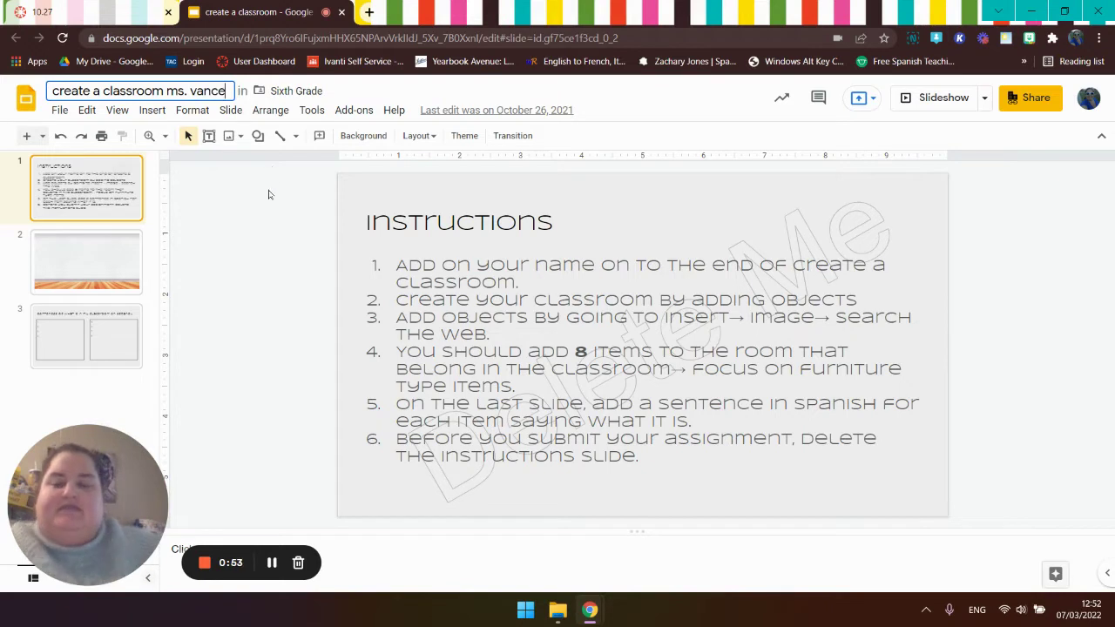
key(Return)
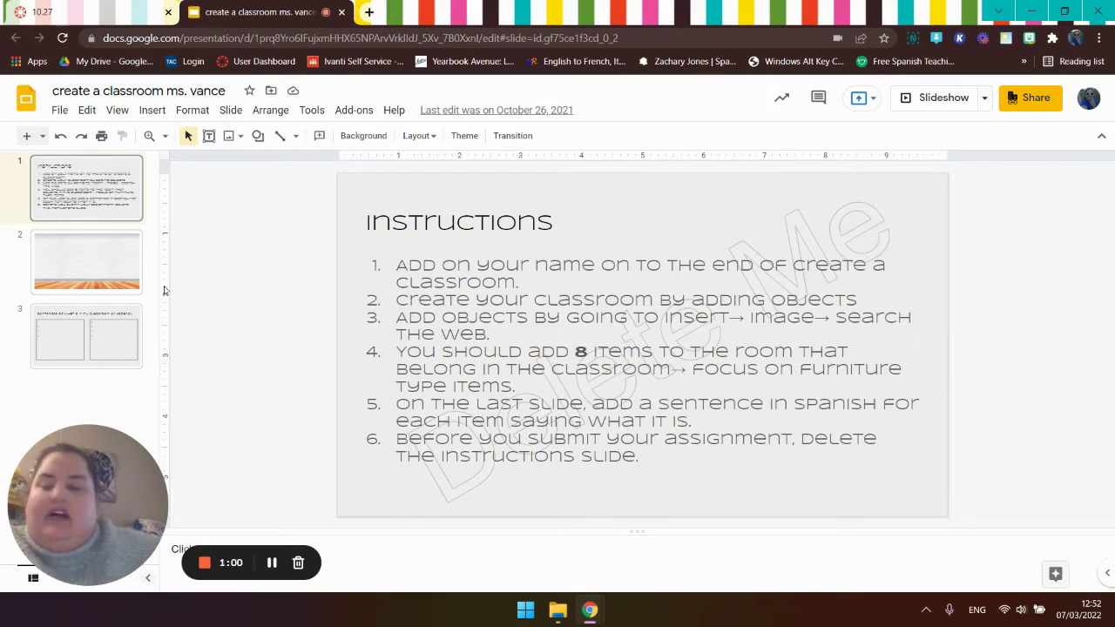
On the slide 2 classroom background, open the Insert > Image > Search the web panel
click(76, 262)
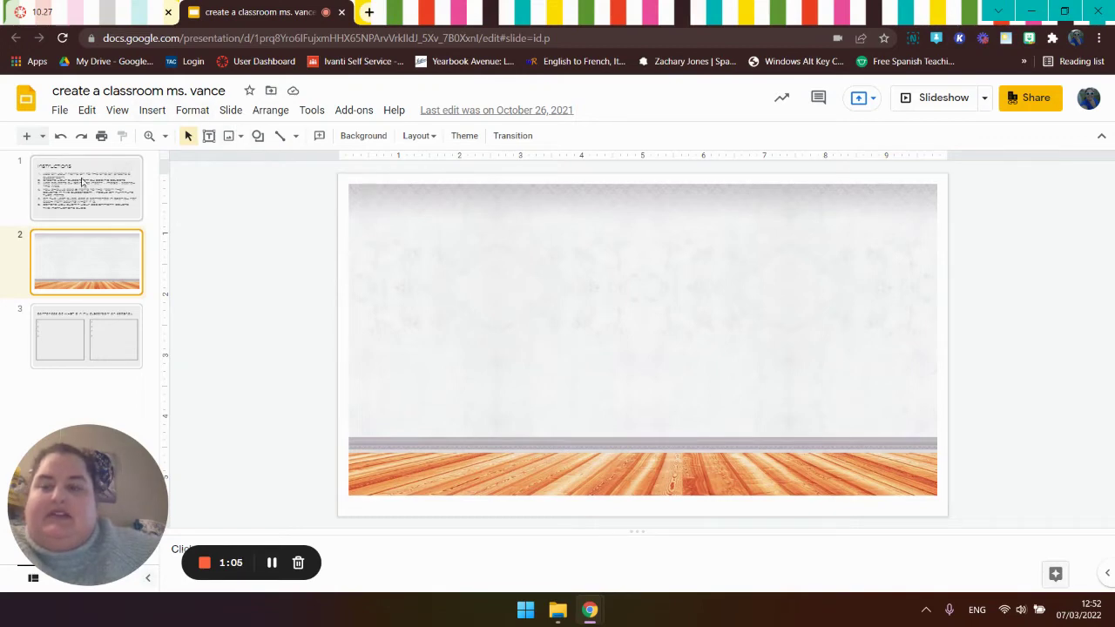
click(148, 110)
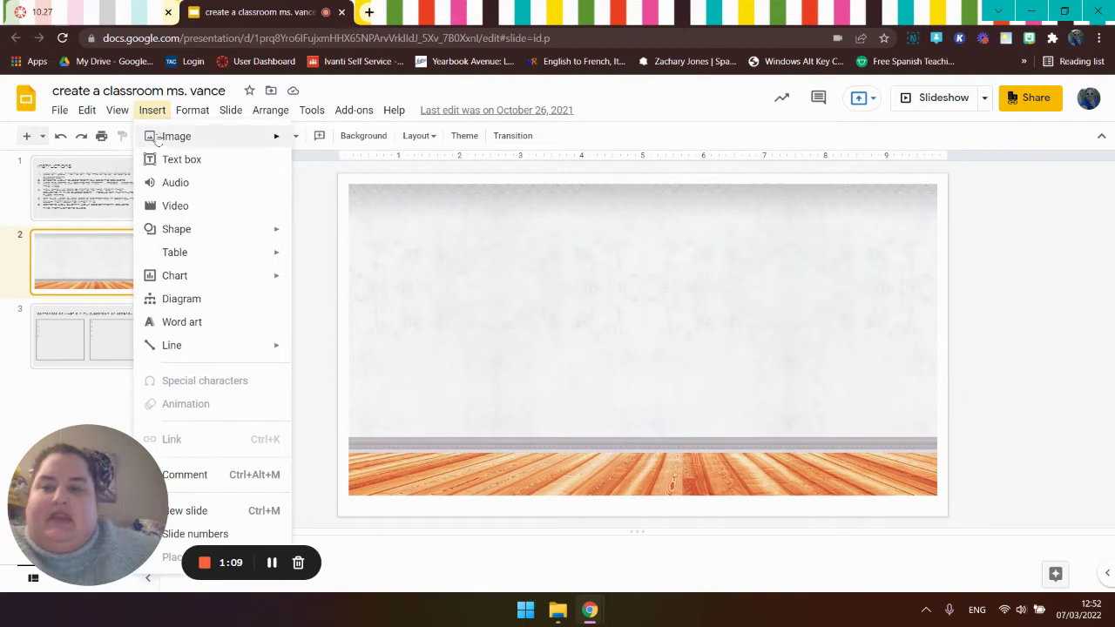
mouse_move(158, 139)
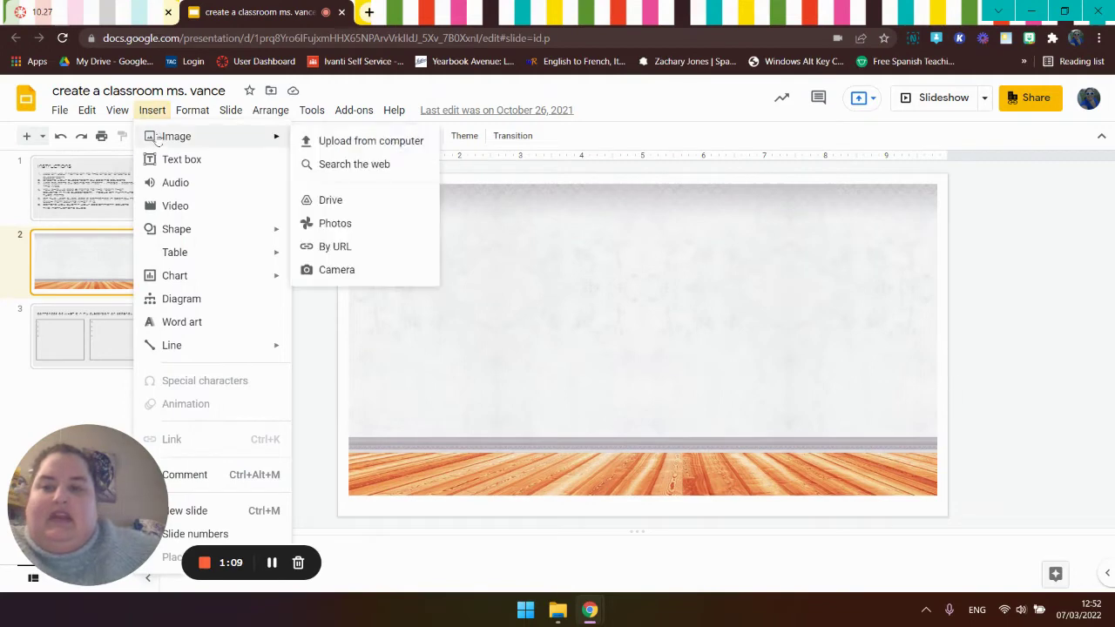
click(355, 164)
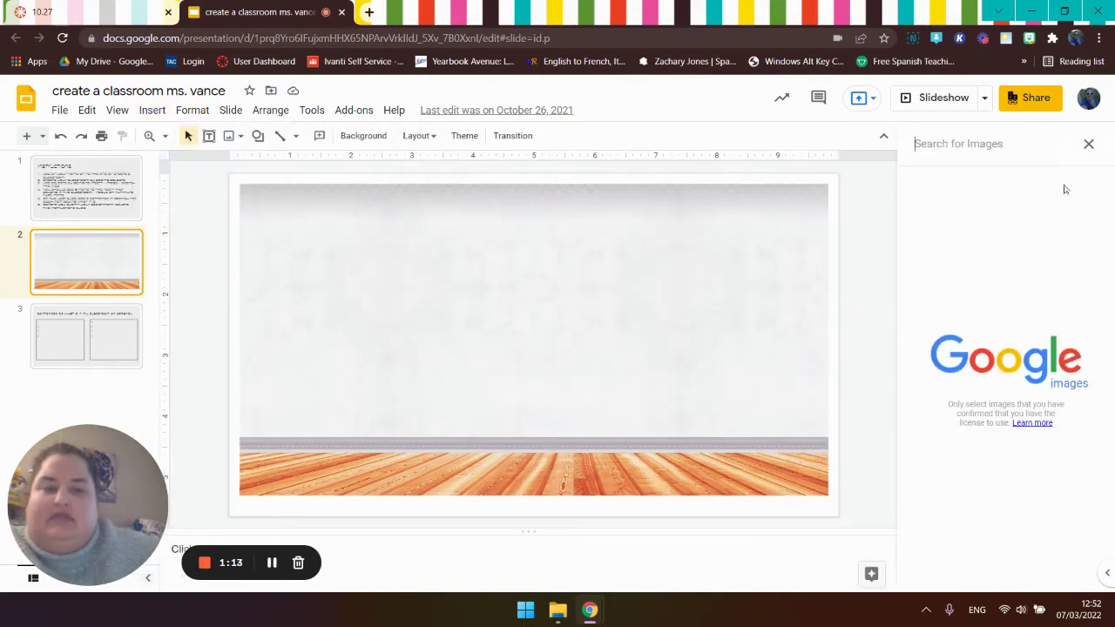
Search the web for 'teacher desk' images and scroll through the results
text(t)
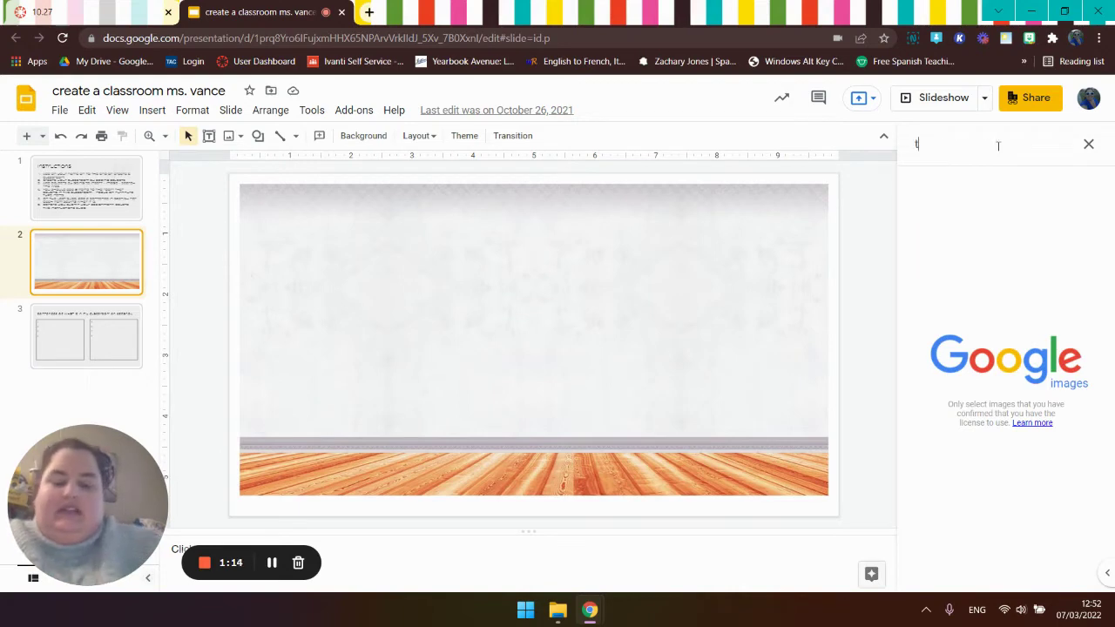
text(eacher)
key(BackSpace)
key(BackSpace)
key(BackSpace)
key(BackSpace)
key(BackSpace)
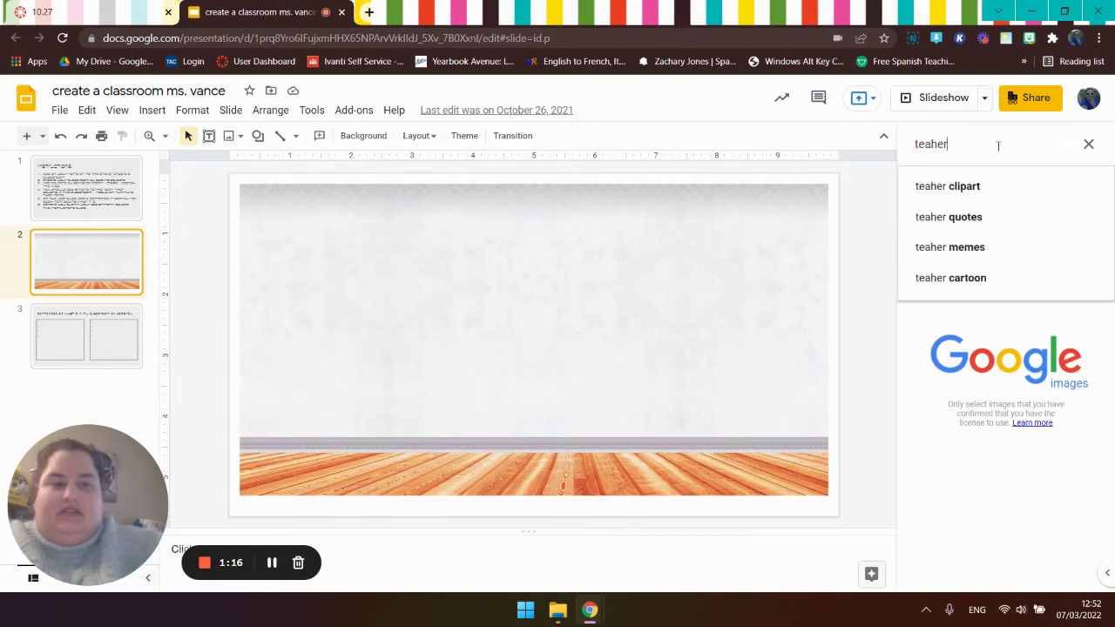
text(cher d)
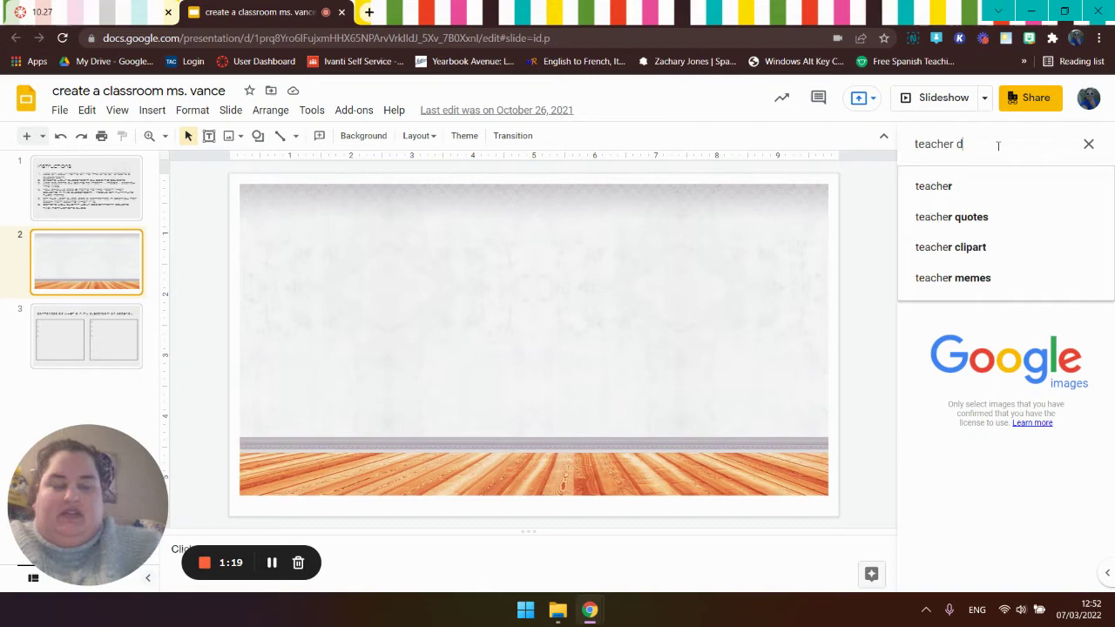
text(esk)
key(Return)
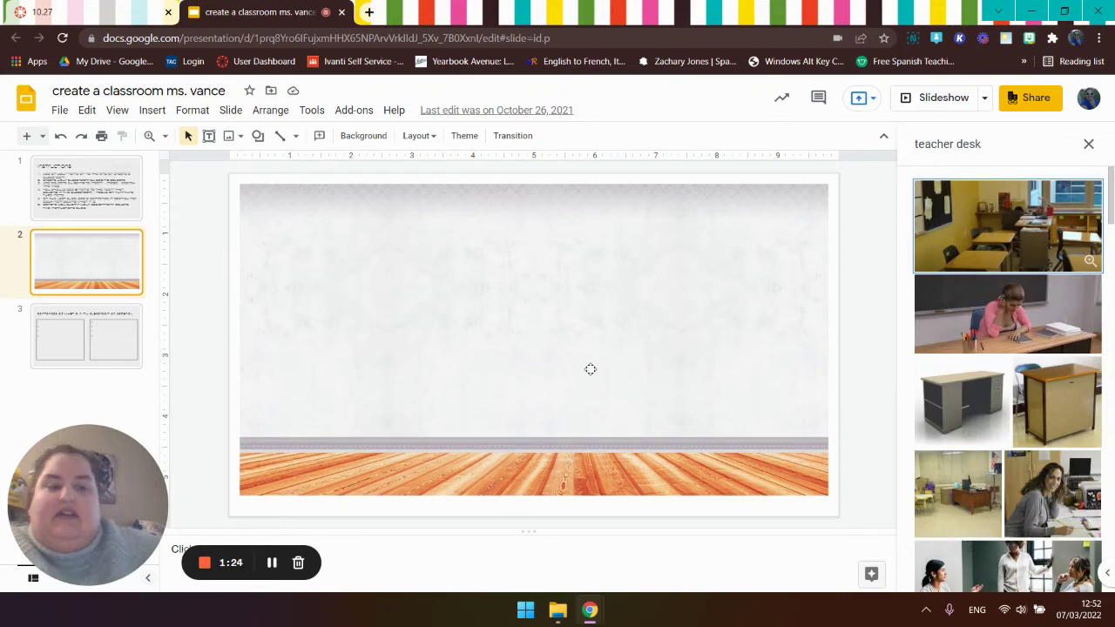
scroll(1053, 293, down, 3)
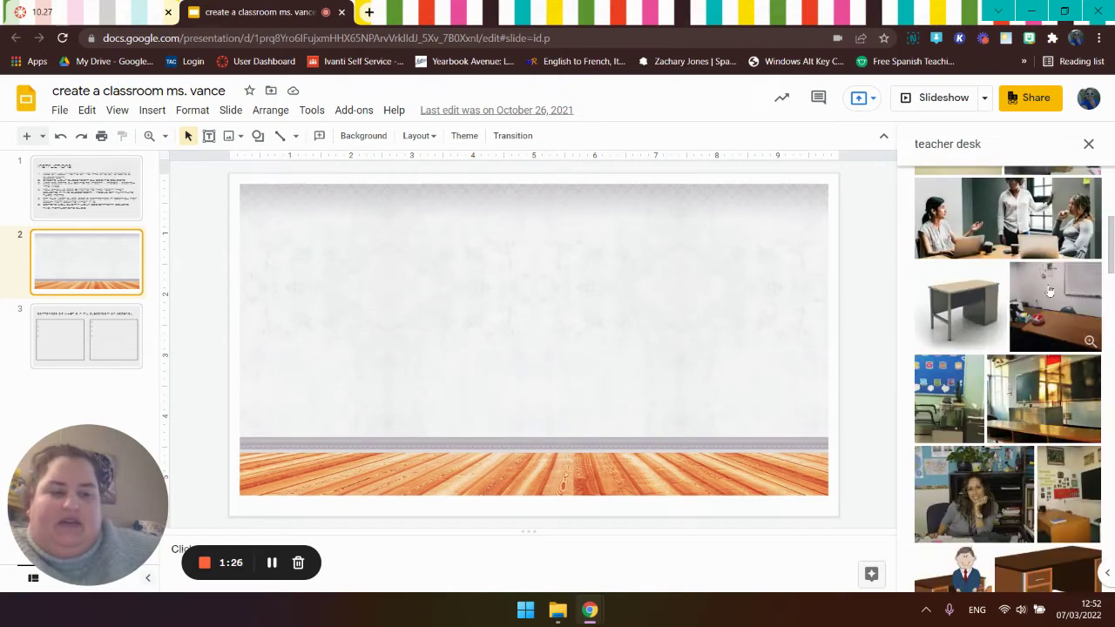
scroll(1049, 292, down, 3)
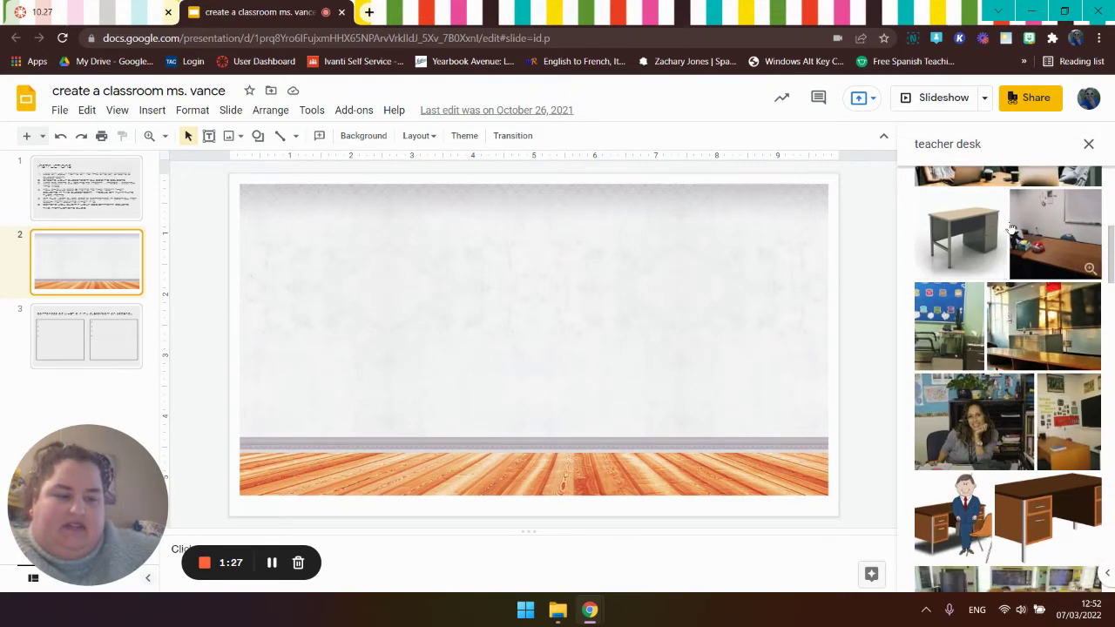
scroll(1055, 296, down, 3)
Add the clip-art teacher desk to slide 2, shrunk onto the lower-left wooden floor
drag(1070, 300, 548, 319)
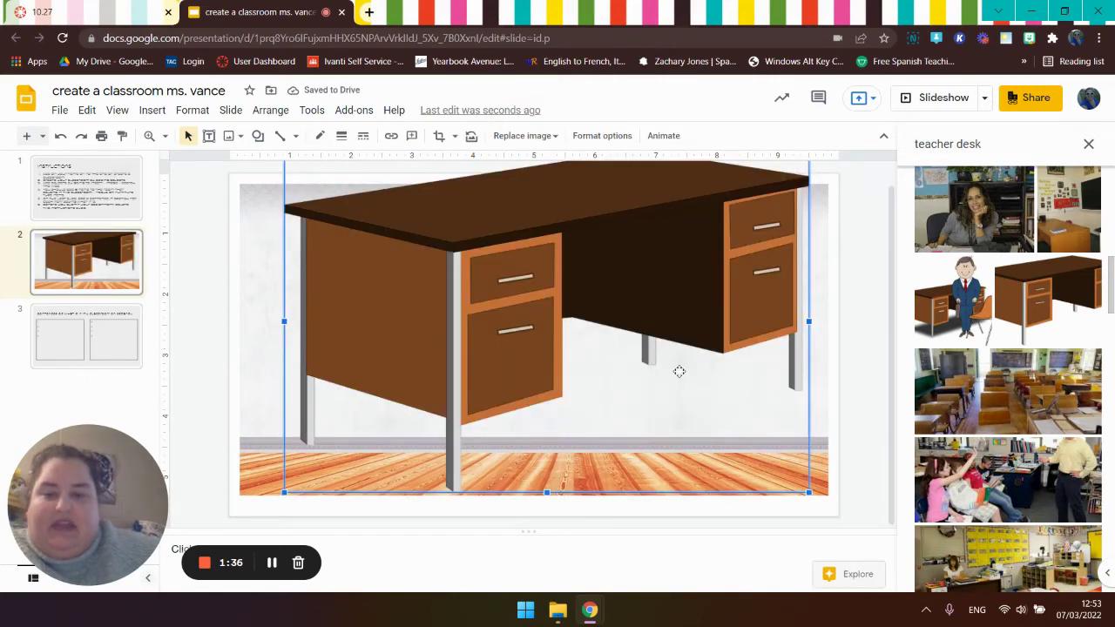
scroll(677, 368, up, 1)
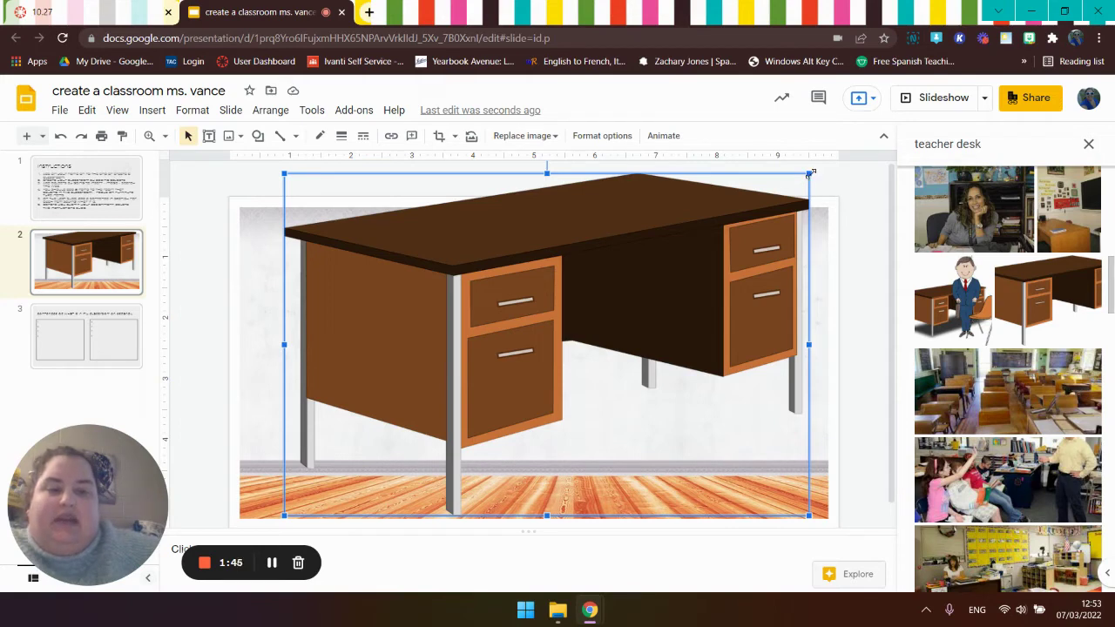
drag(809, 174, 579, 323)
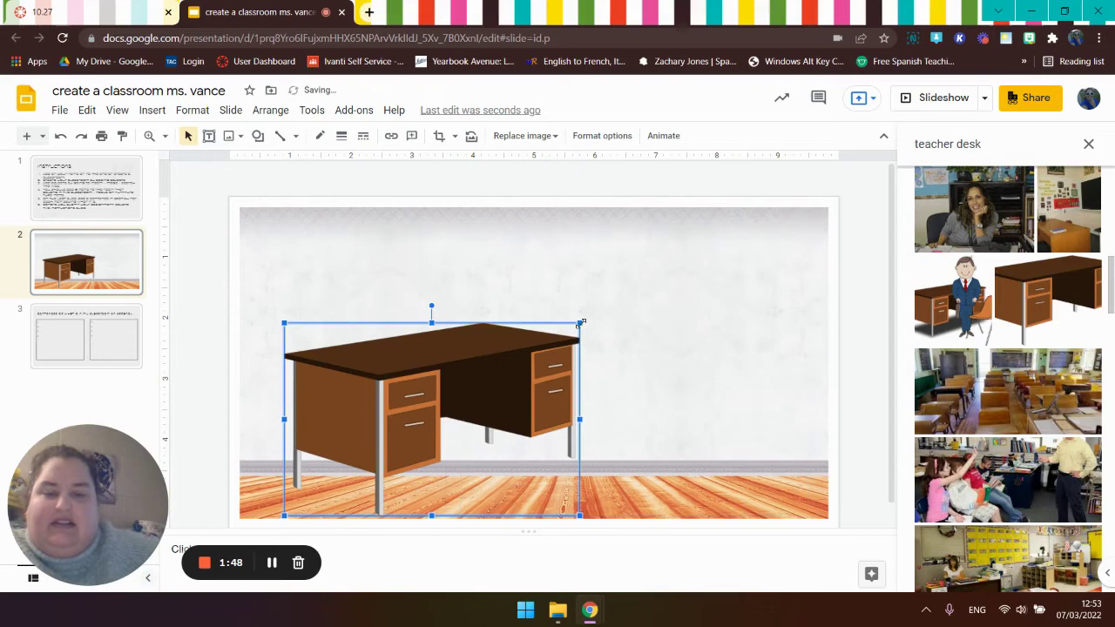
drag(512, 369, 494, 382)
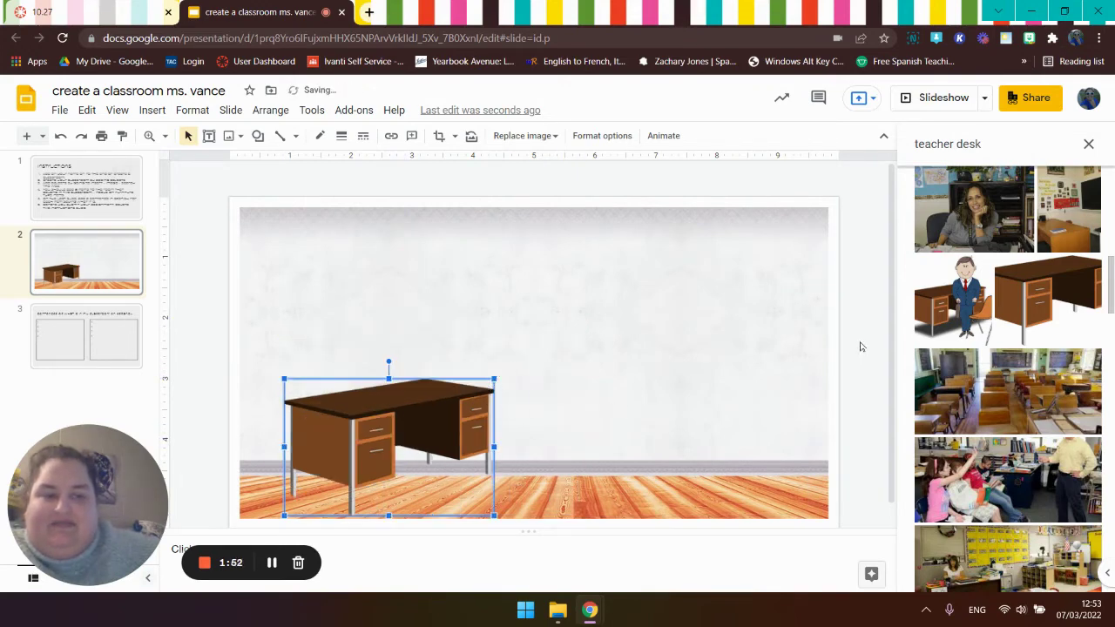
click(514, 421)
Tilt the desk about 16 degrees, then undo the rotation
click(380, 423)
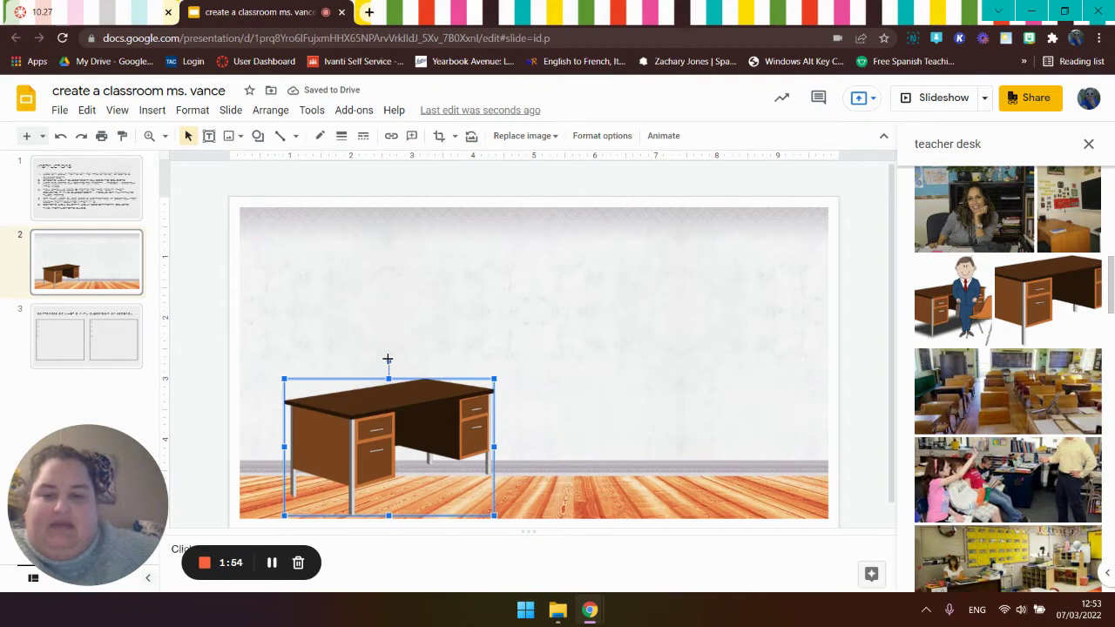
drag(387, 359, 413, 369)
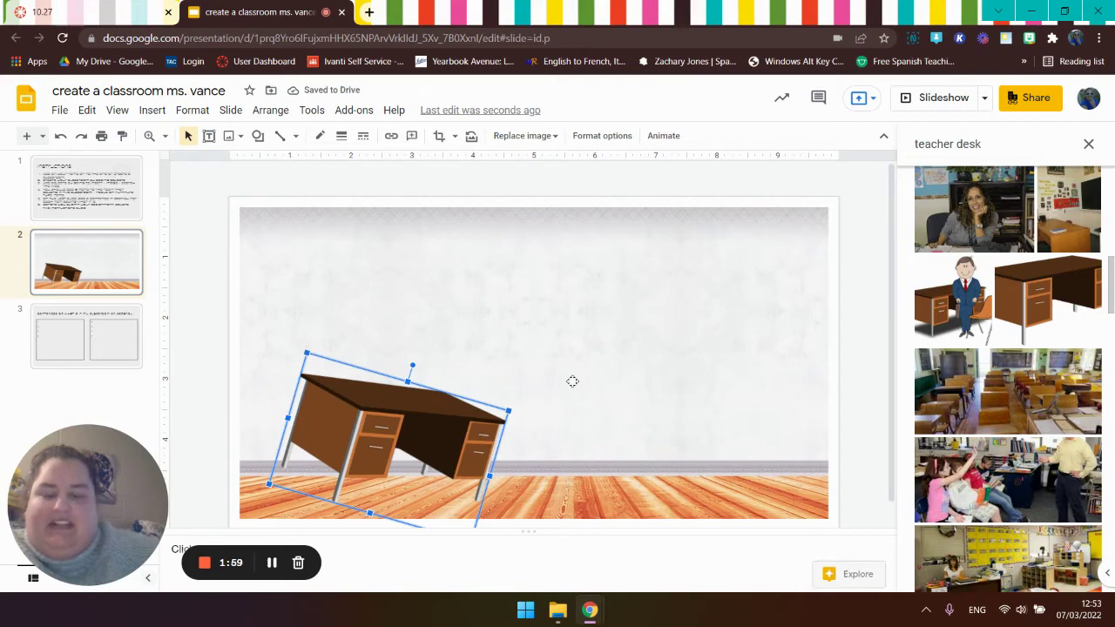
key(ctrl+z)
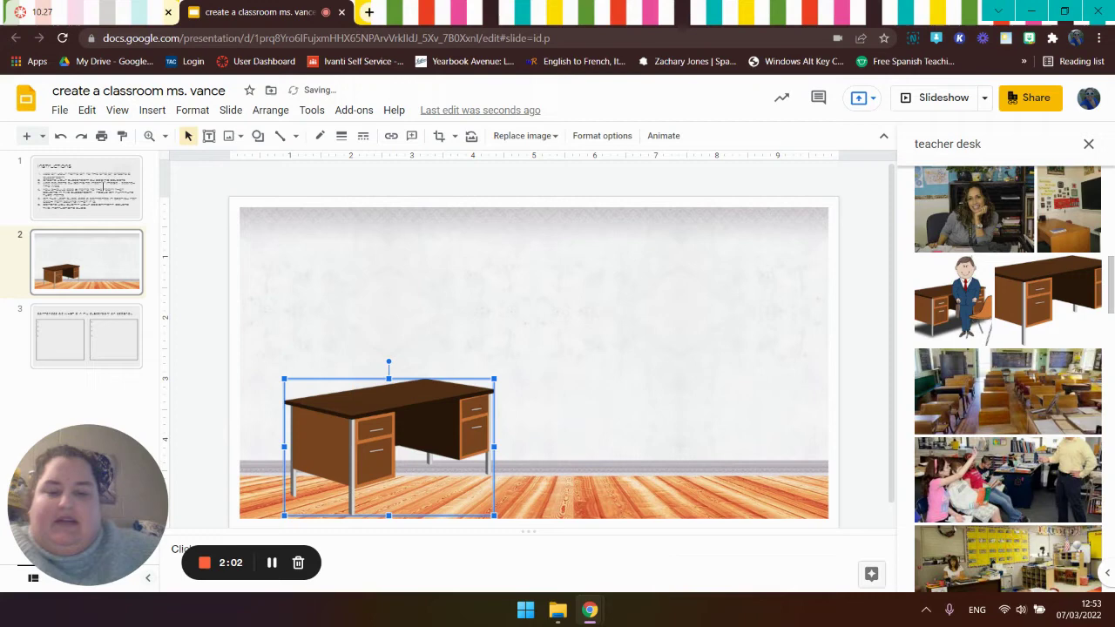
Return to the Instructions slide (slide 1) in the filmstrip
click(103, 191)
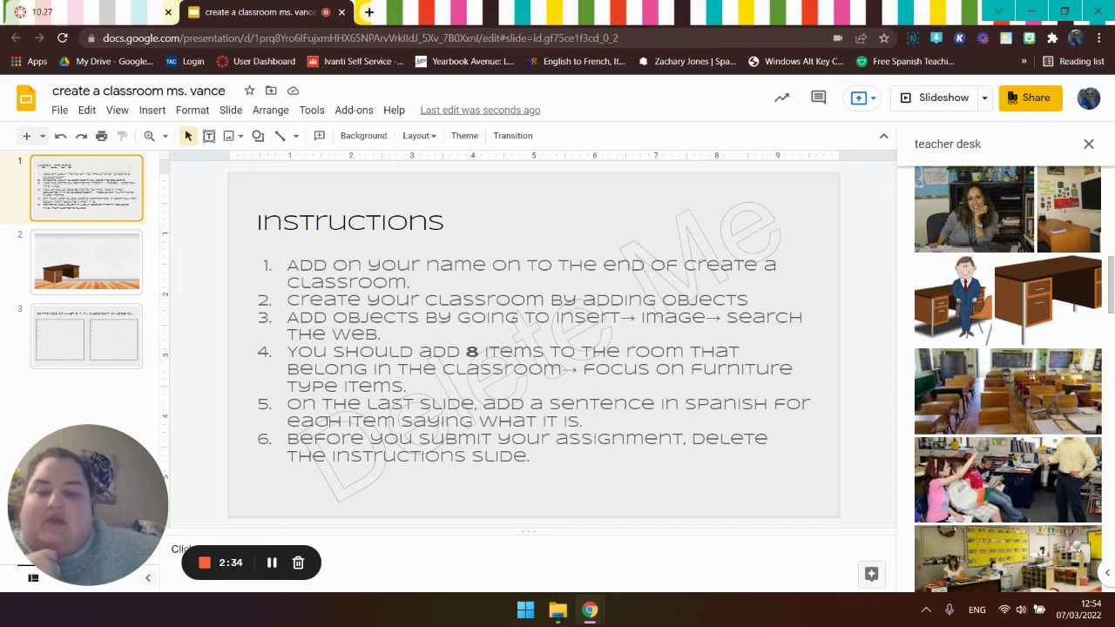
click(106, 341)
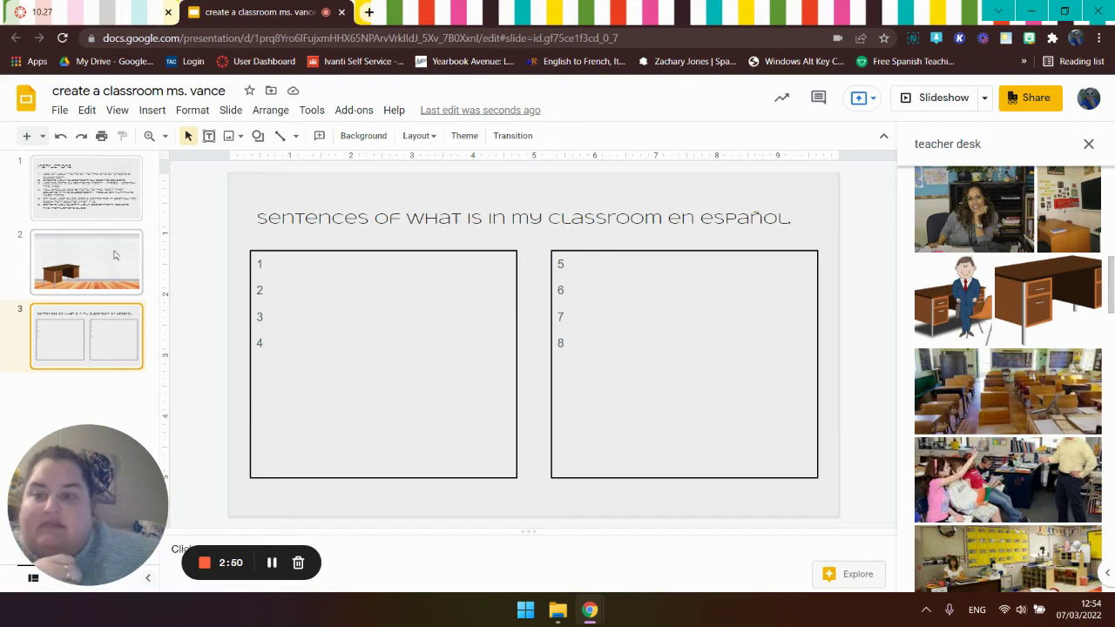
click(87, 187)
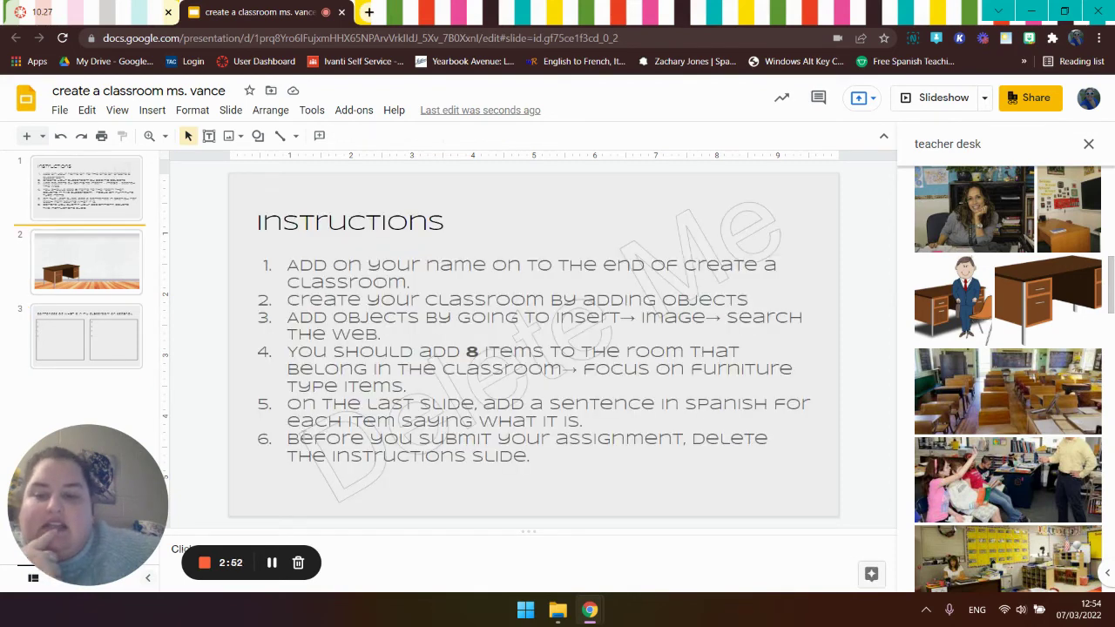